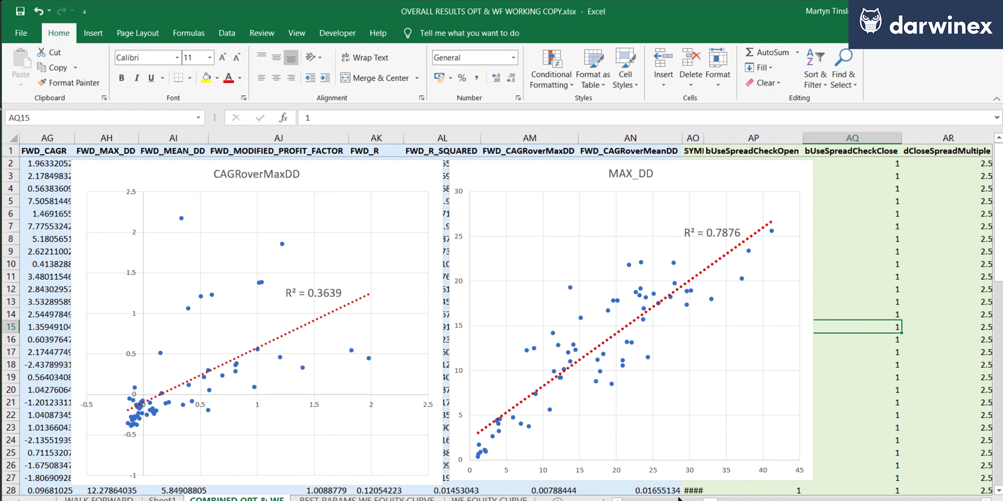
Create a PivotTable from the results data on a new worksheet
scroll(536, 462, "left", 10)
left_click(395, 291)
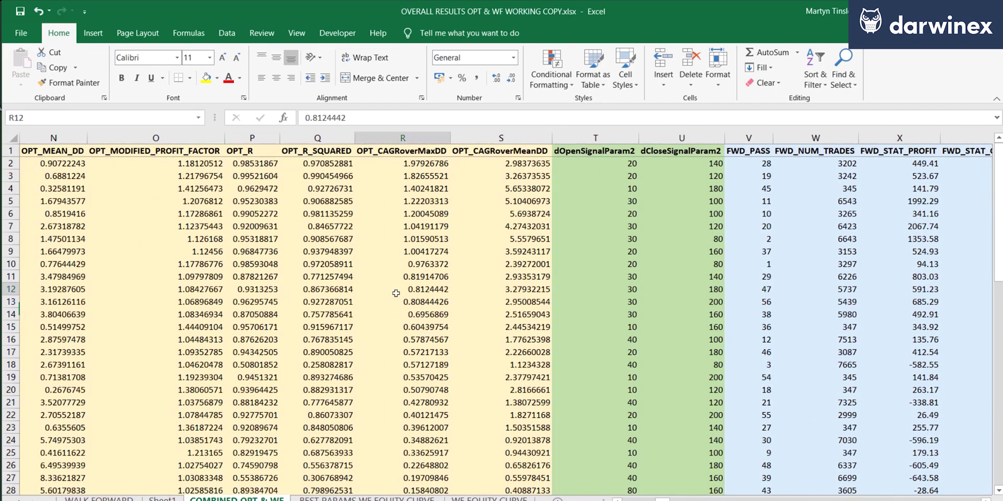
left_click(89, 33)
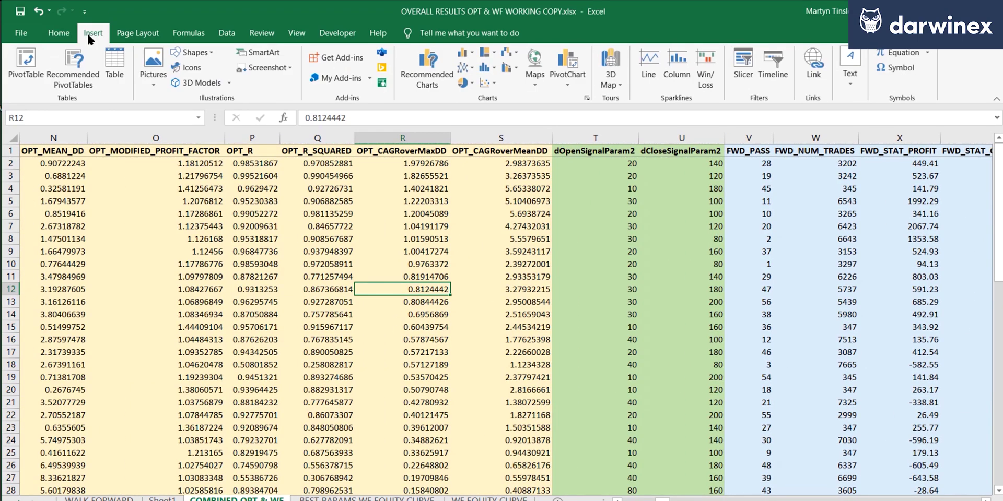
left_click(28, 62)
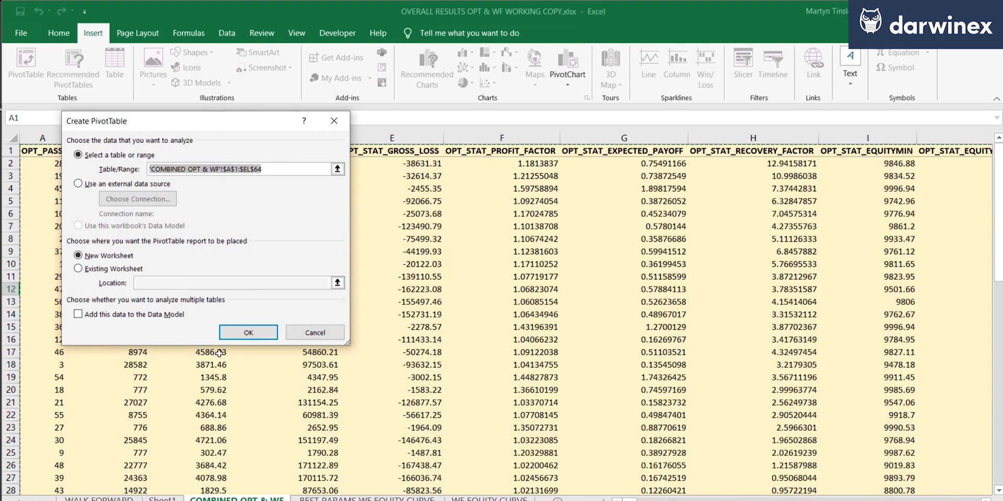
left_click(238, 331)
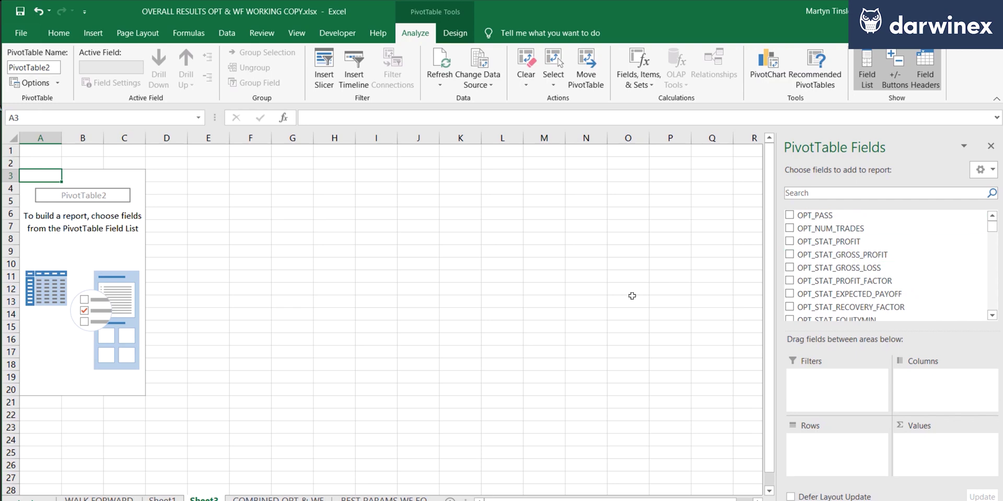
Add FWD_R as the summed value and OPT_CAGRoverMaxDD as the pivot rows
left_click_drag(994, 223, 990, 256)
left_click(790, 247)
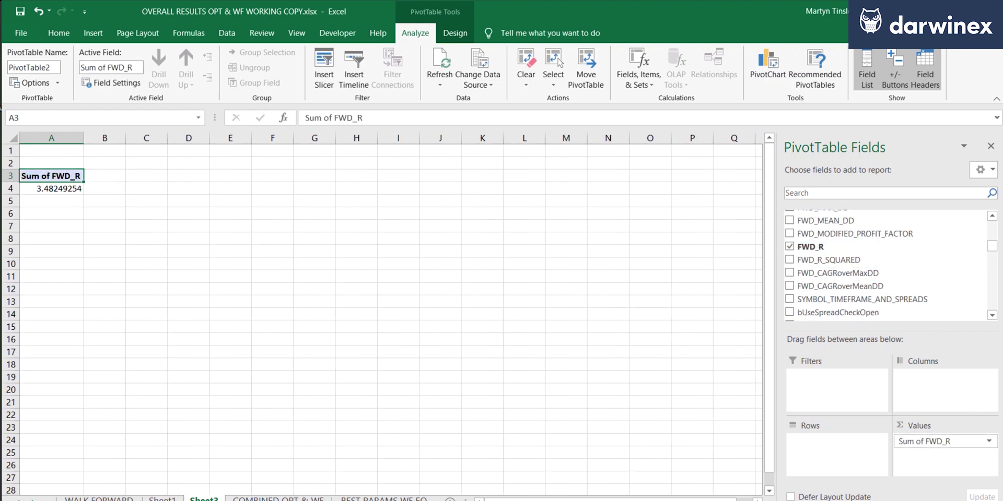
left_click(995, 231)
left_click(995, 231)
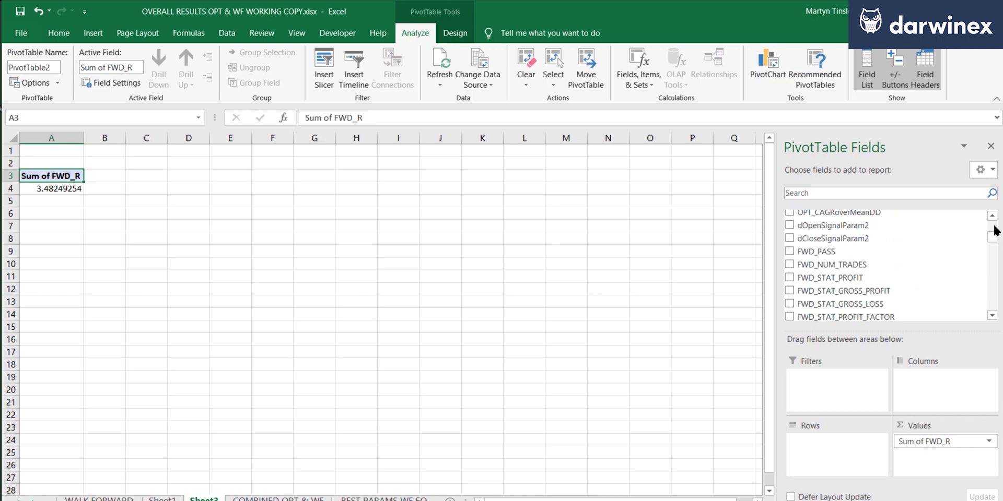
left_click(995, 231)
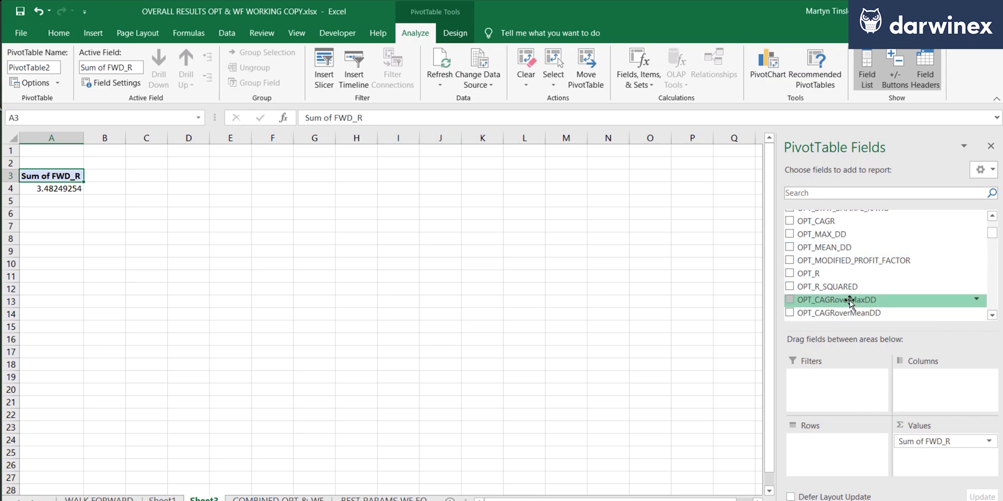
left_click_drag(850, 302, 824, 453)
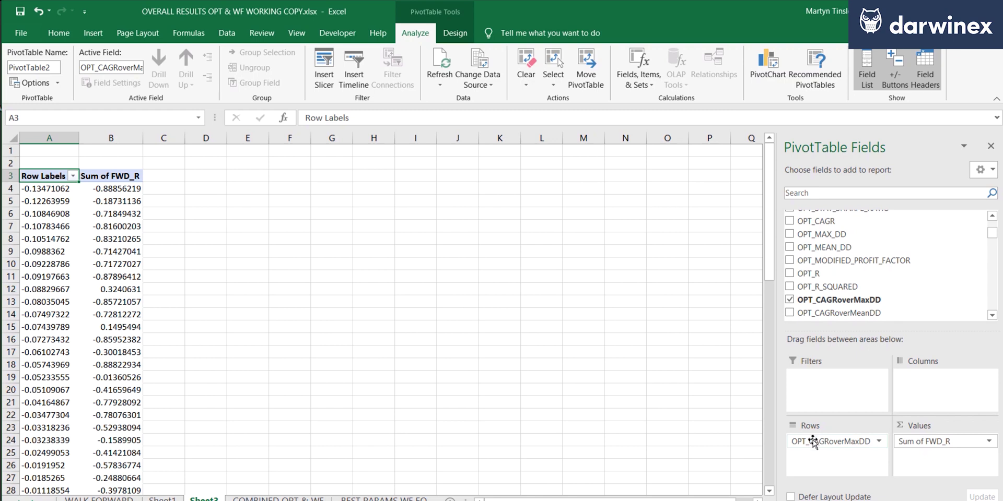
Show Sum of FWD_R values as Rank Smallest to Largest
left_click(991, 444)
left_click(950, 427)
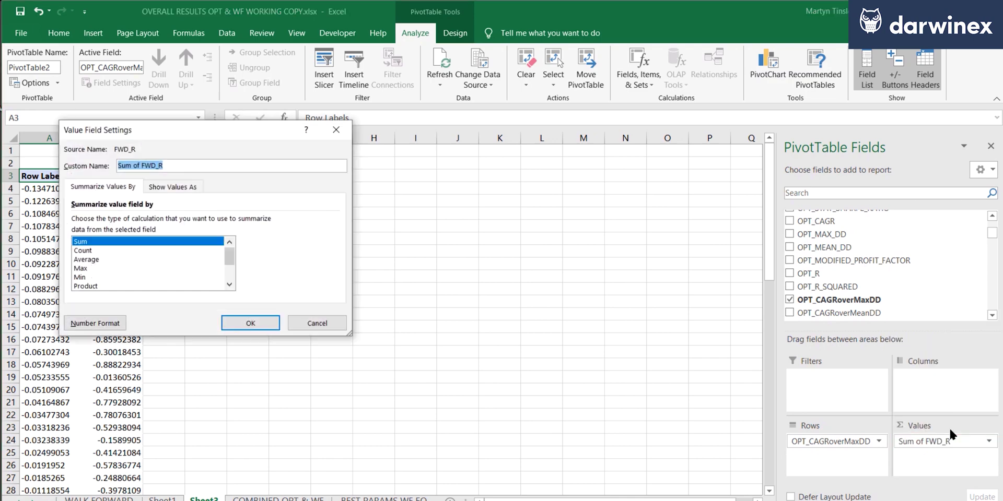
left_click(179, 186)
left_click(166, 219)
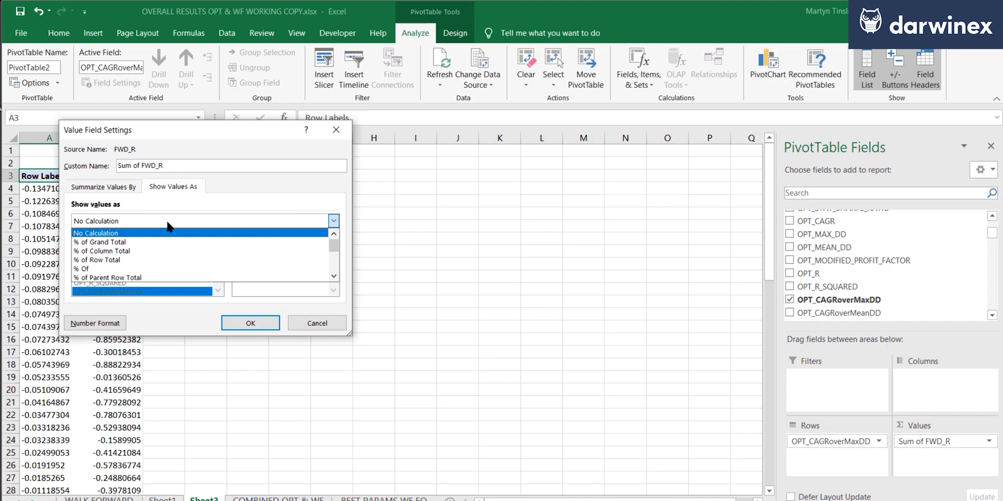
scroll(167, 237, "down", 3)
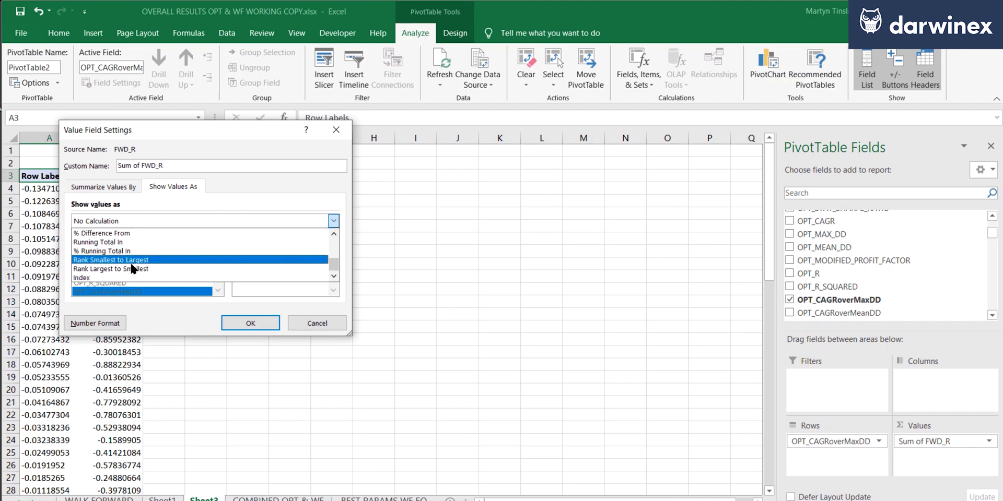
left_click(125, 260)
left_click(249, 322)
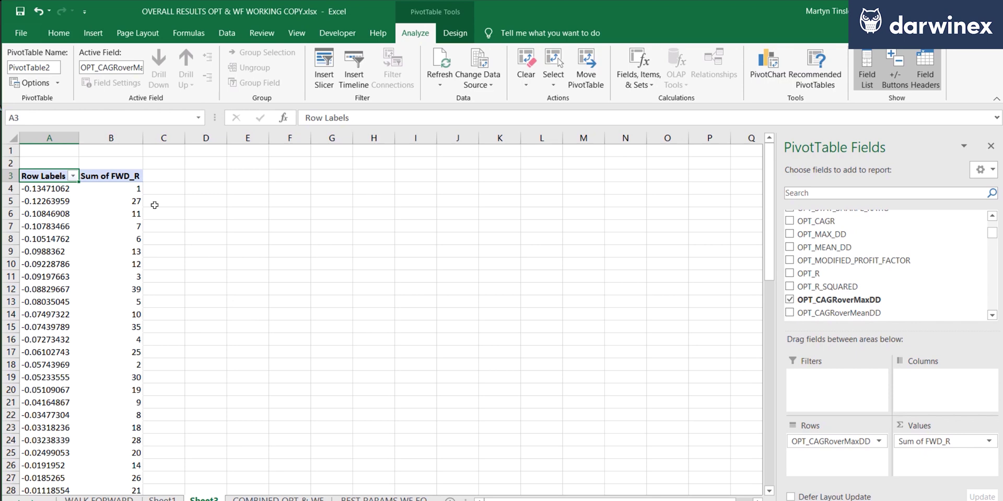
Check the ranks and OPT_CAGRoverMaxDD values in cells A4 and B4 and down the table
left_click(136, 192)
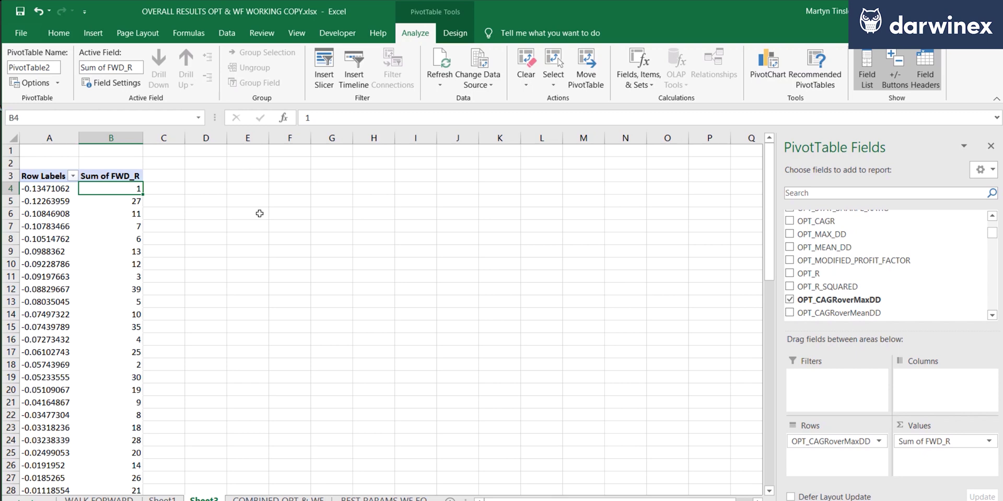
left_click(58, 190)
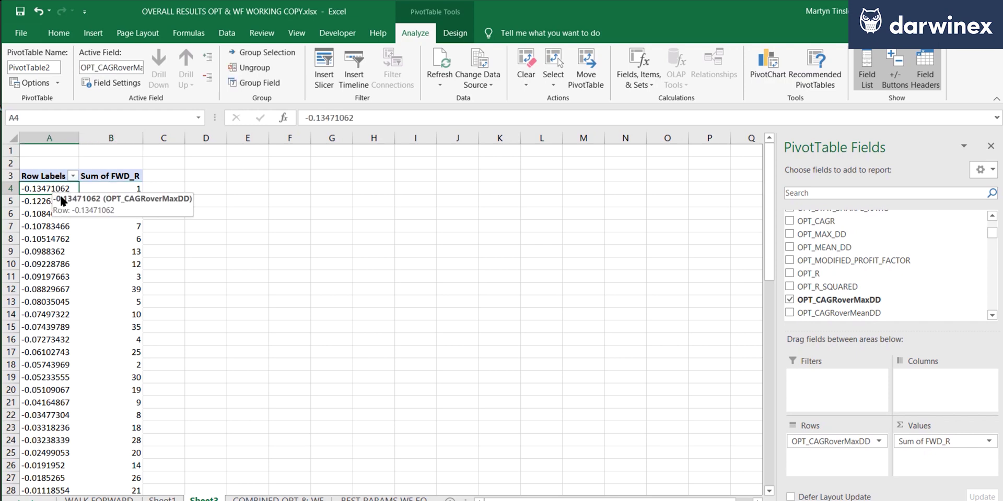
left_click(123, 189)
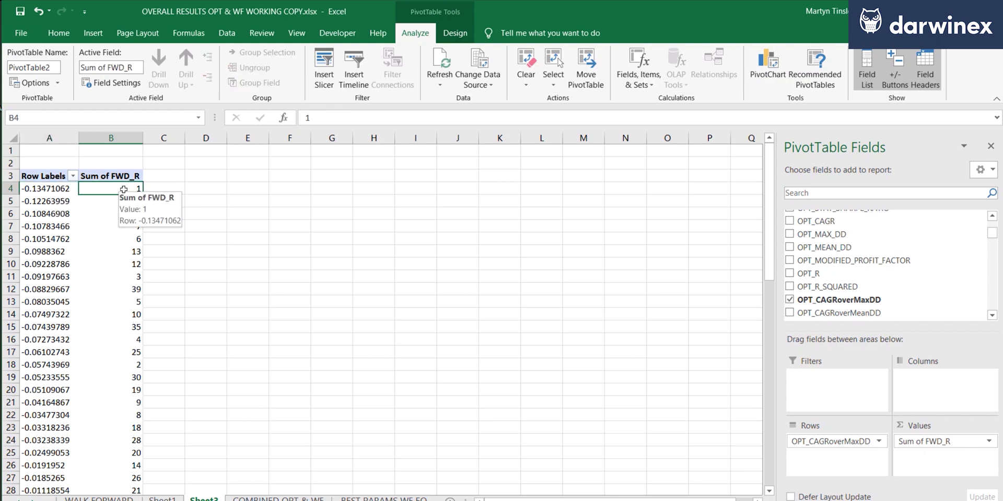
scroll(51, 203, "down", 10)
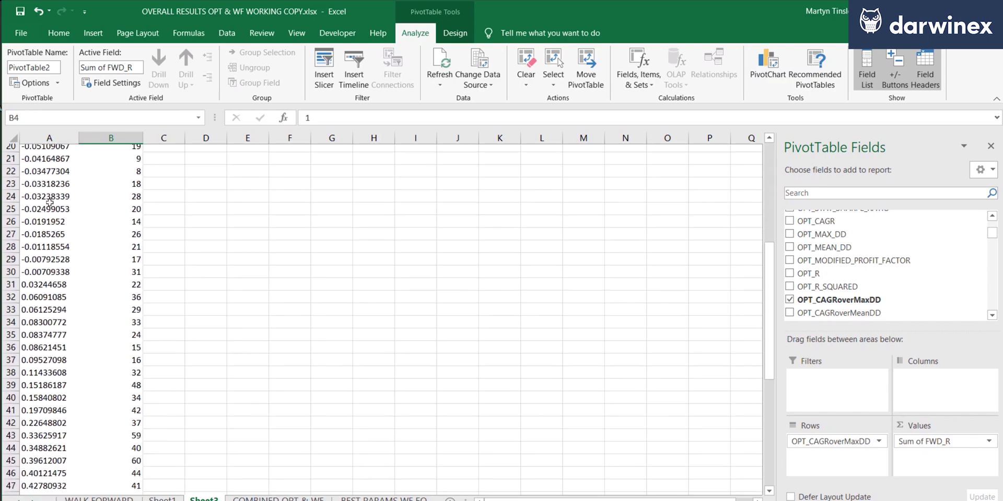
scroll(51, 203, "down", 4)
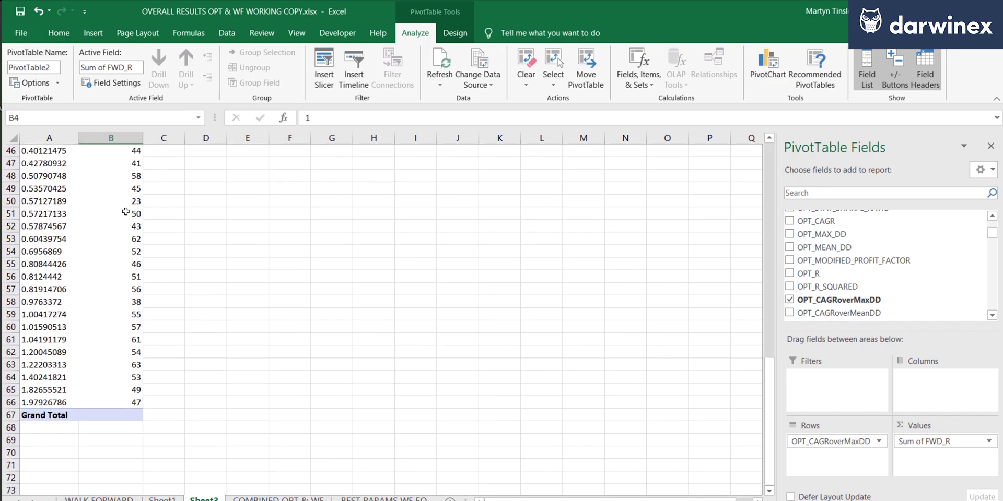
mouse_move(128, 382)
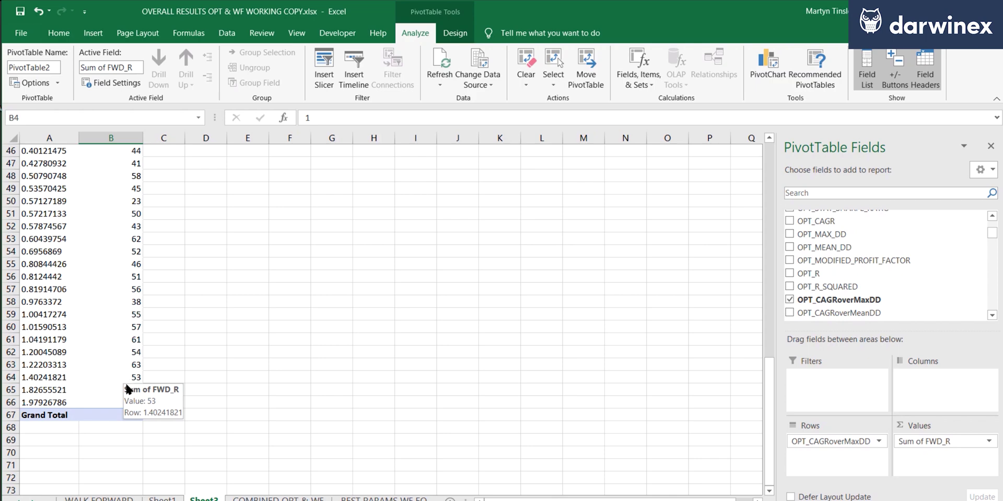
Insert an Area PivotChart from the ranked OPT_CAGRoverMaxDD pivot table
left_click(49, 202)
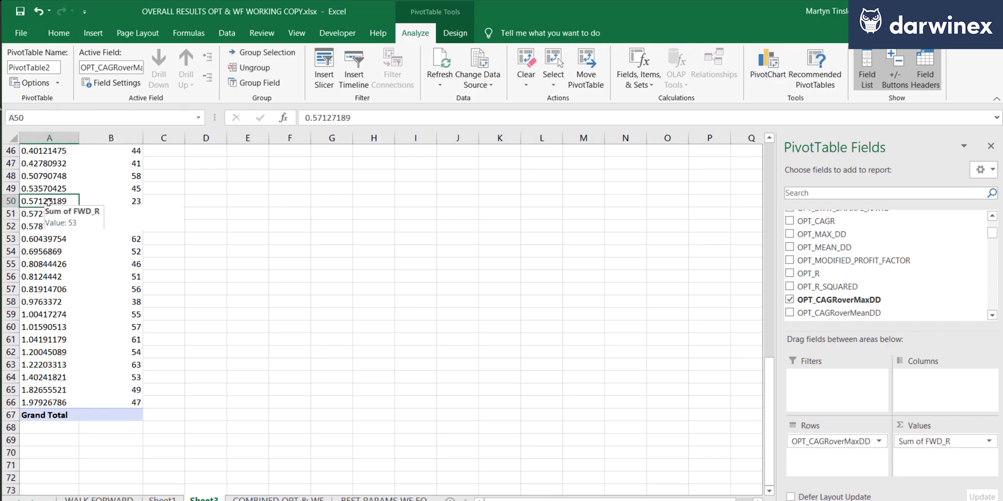
left_click(763, 64)
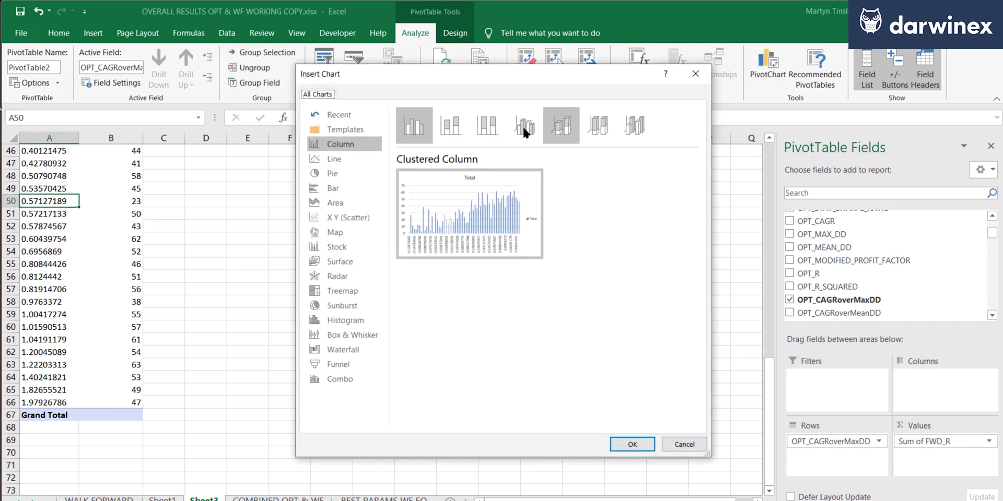
left_click(339, 203)
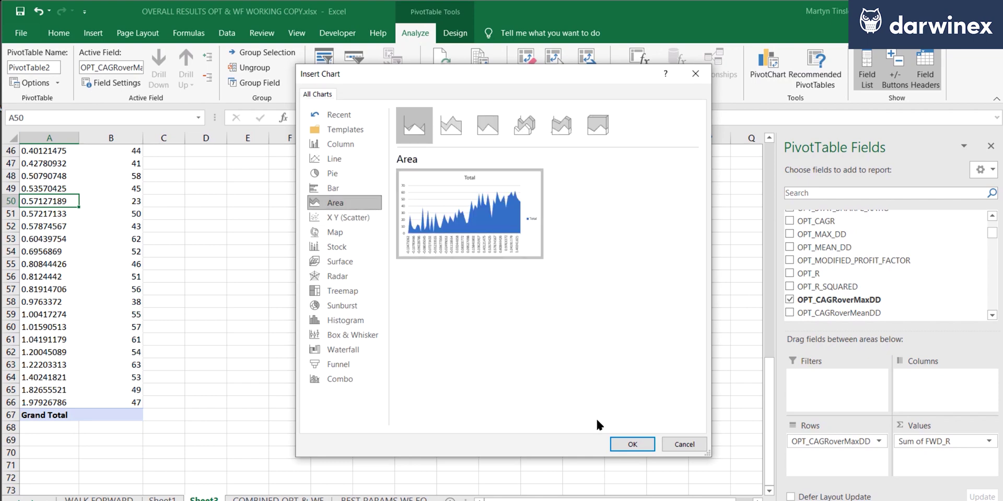
left_click(631, 446)
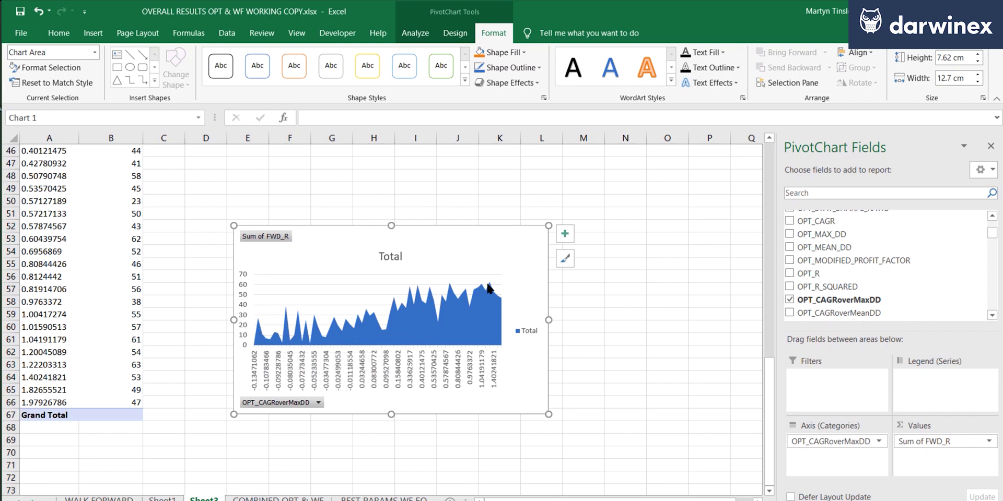
Add a linear trendline to the Total series and display its R-squared value
mouse_move(490, 291)
right_click(460, 291)
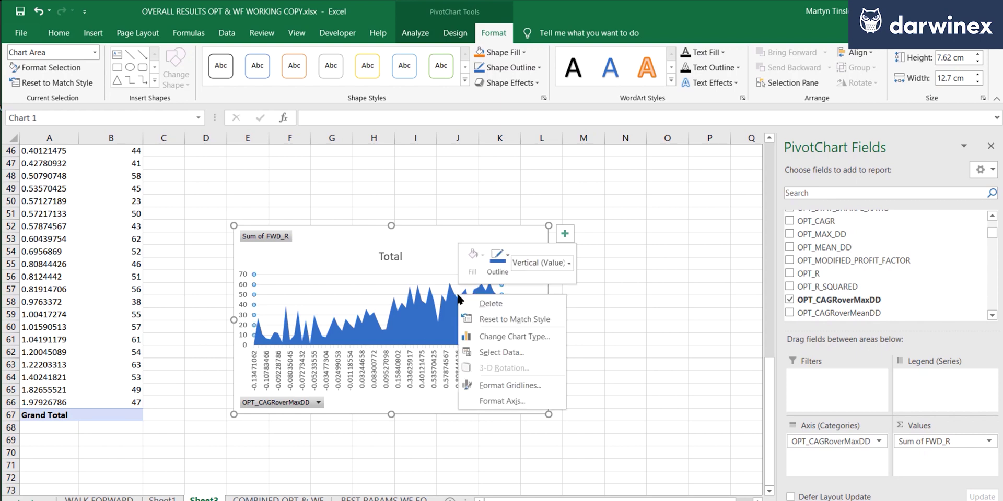
right_click(455, 315)
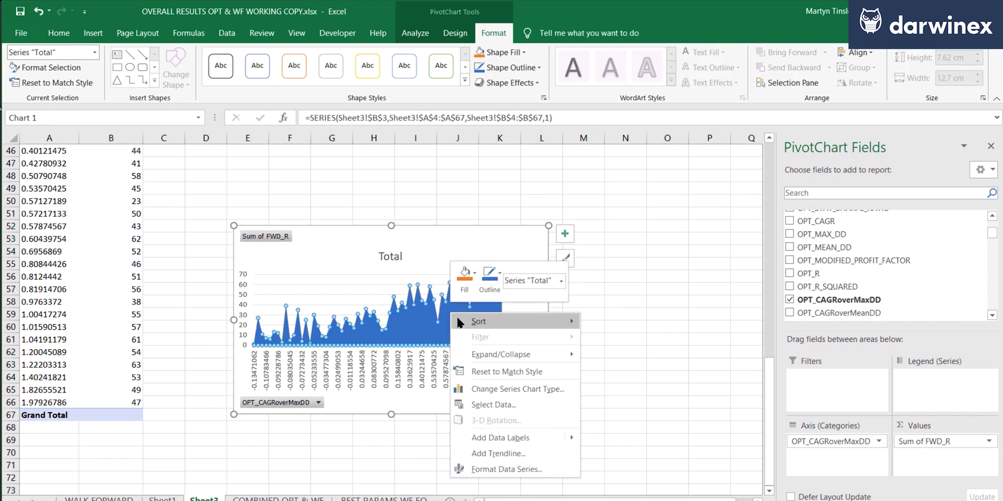
key("Escape")
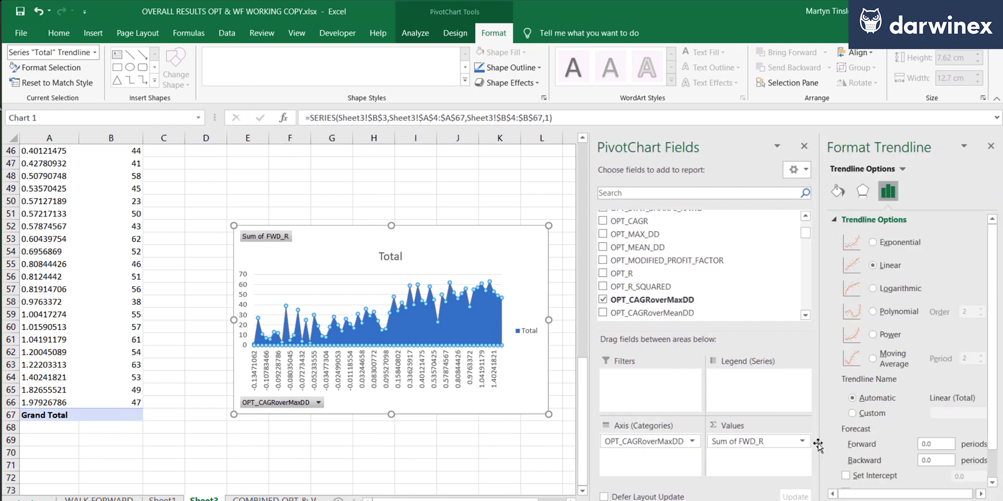
scroll(983, 356, "down", 2)
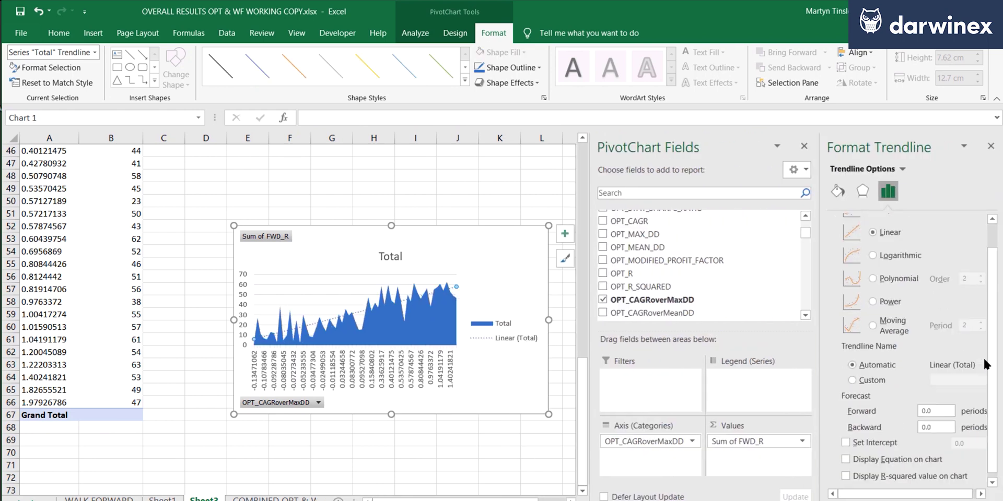
left_click(845, 476)
Make the trendline red and thicker, then close the formatting pane and field list
left_click(836, 191)
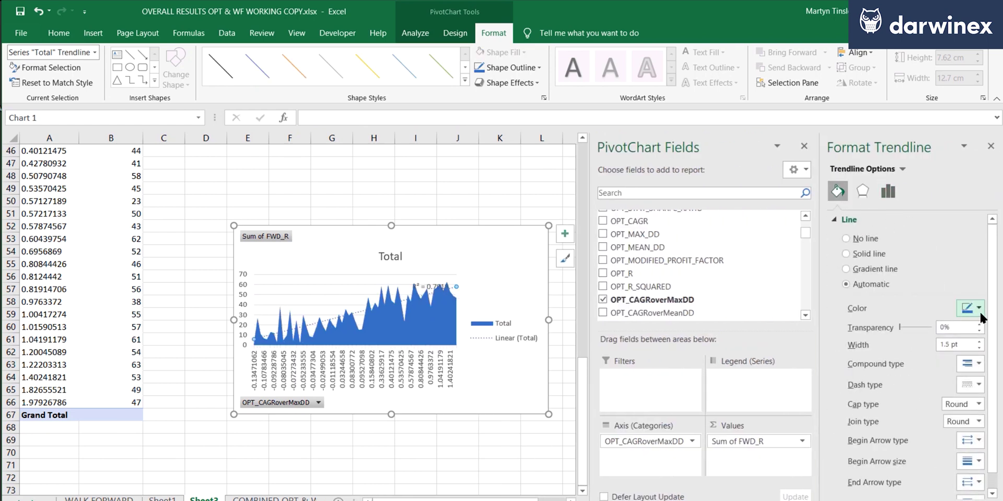
left_click(978, 309)
left_click(912, 411)
left_click(979, 342)
left_click(978, 342)
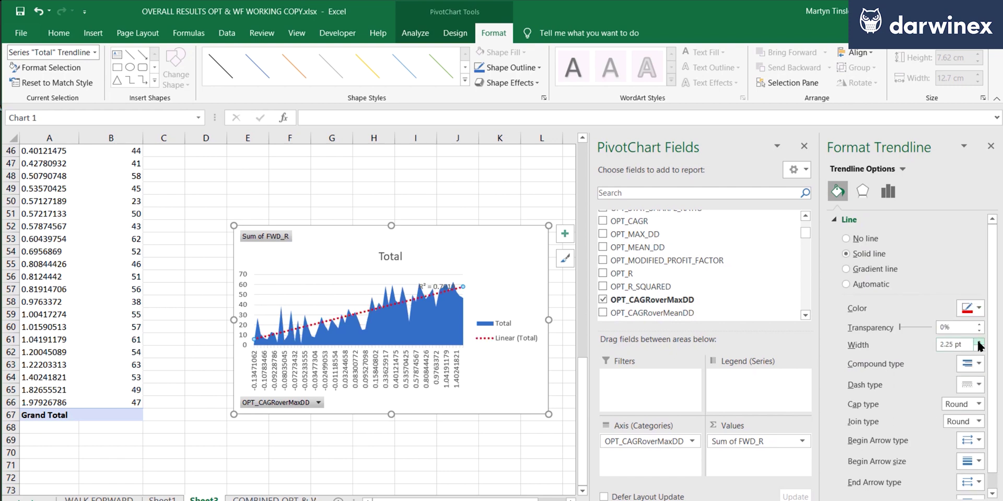
left_click(978, 342)
left_click(990, 146)
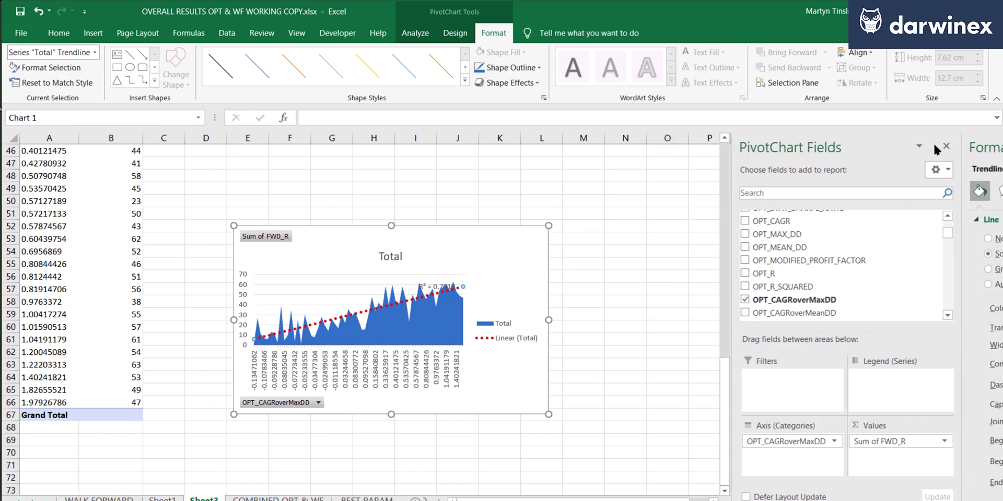
left_click(988, 144)
Enlarge the chart and move the R² = 0.7019 label left above the trendline
left_click_drag(549, 226, 921, 154)
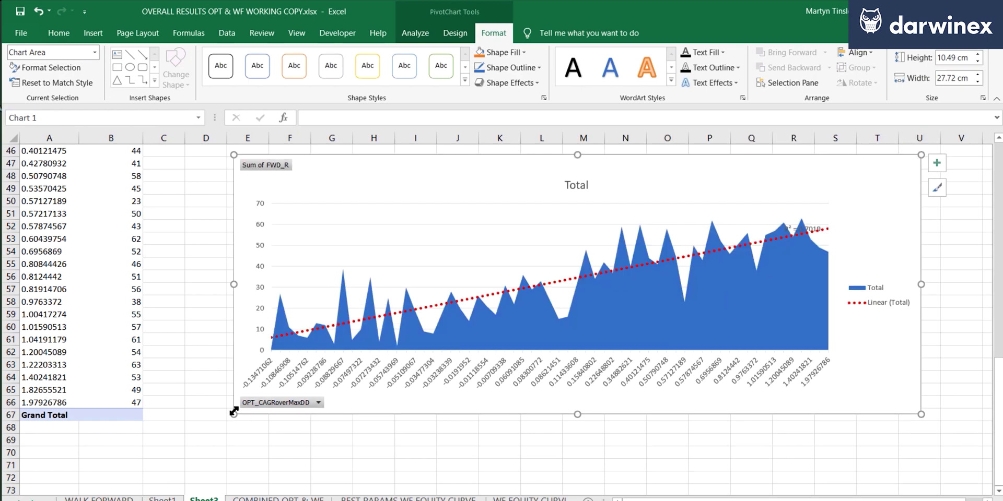
left_click_drag(146, 483, 146, 482)
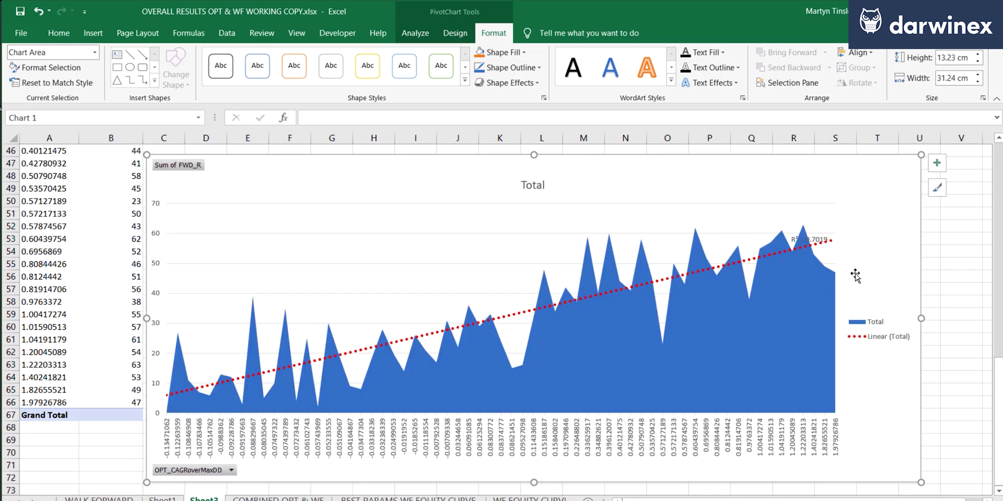
left_click(815, 238)
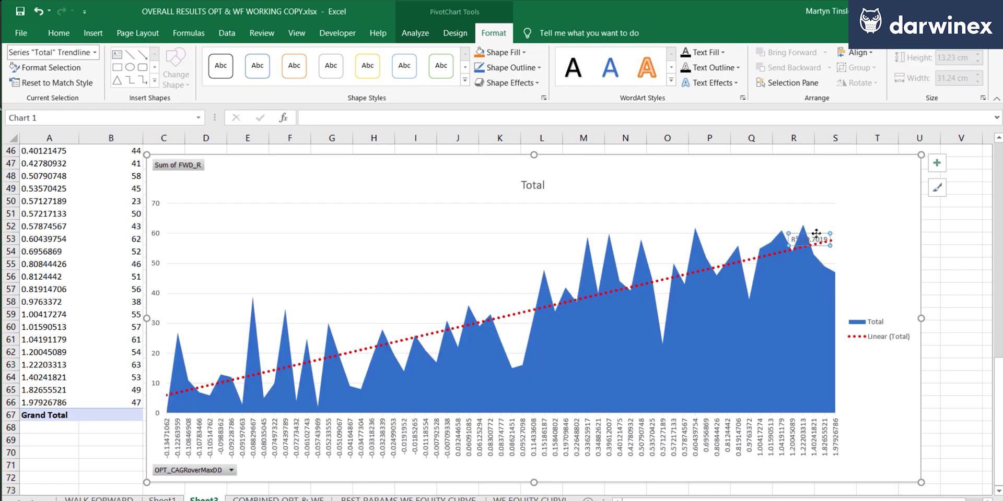
left_click_drag(816, 234, 730, 232)
Increase the R² label's font size, then switch to the COMBINED OPT & WF sheet
left_click(58, 33)
left_click(221, 57)
left_click(221, 58)
left_click(221, 58)
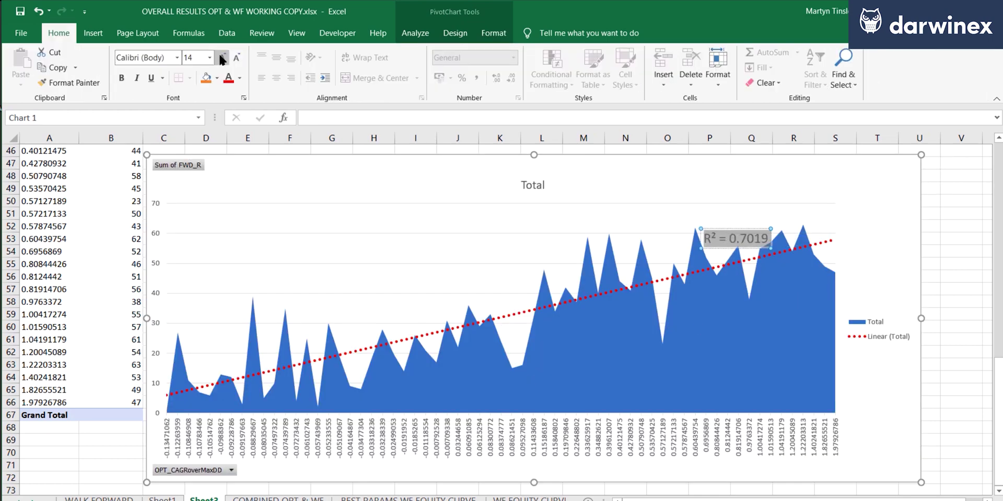
left_click(221, 58)
left_click(222, 58)
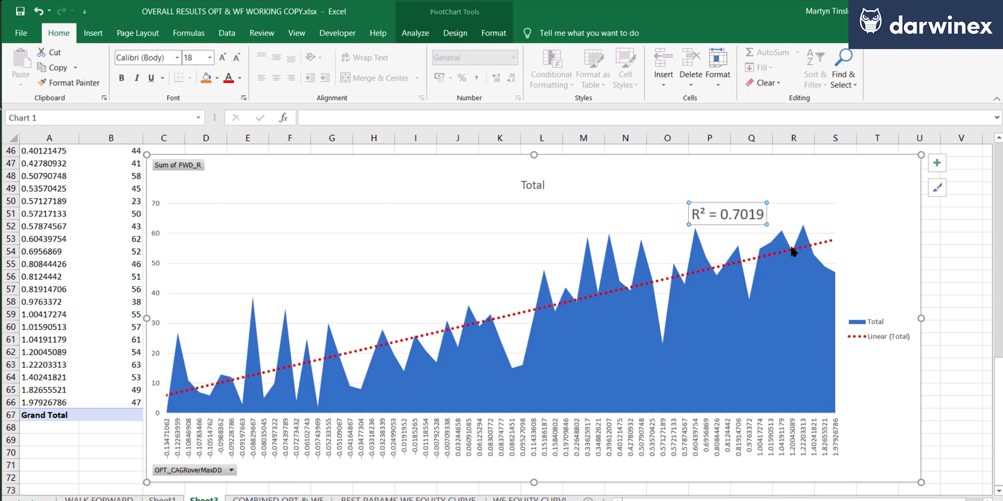
key("Escape")
key("Escape")
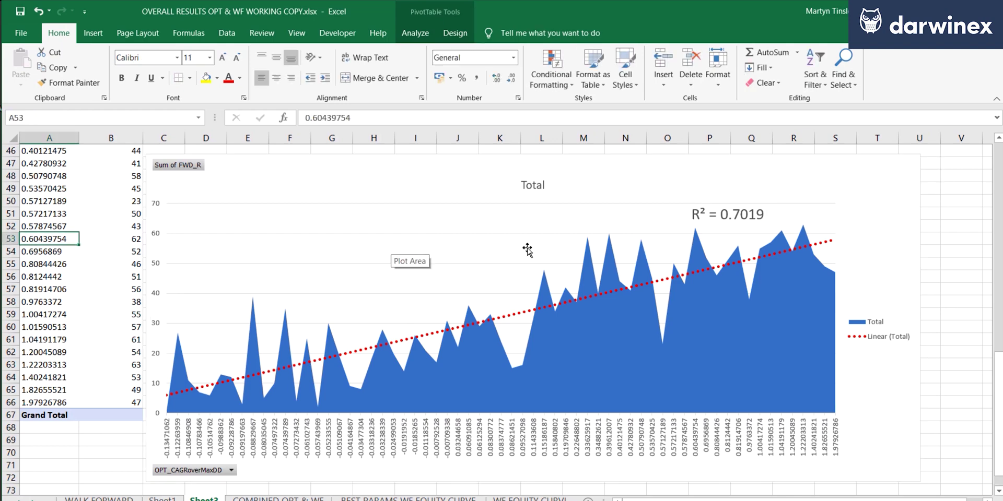
left_click(279, 499)
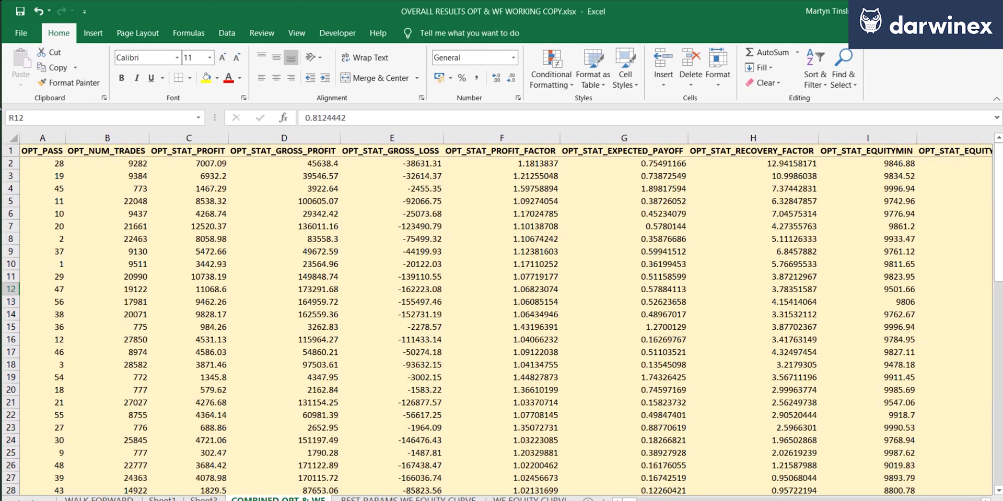
Create a PivotTable from the COMBINED OPT & WF data on a new worksheet
left_click(323, 271)
left_click(94, 33)
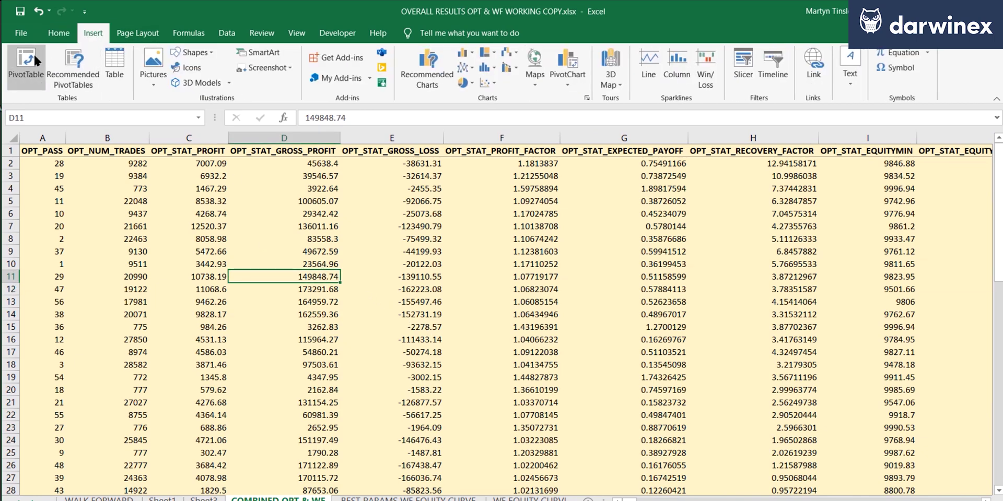
left_click(32, 54)
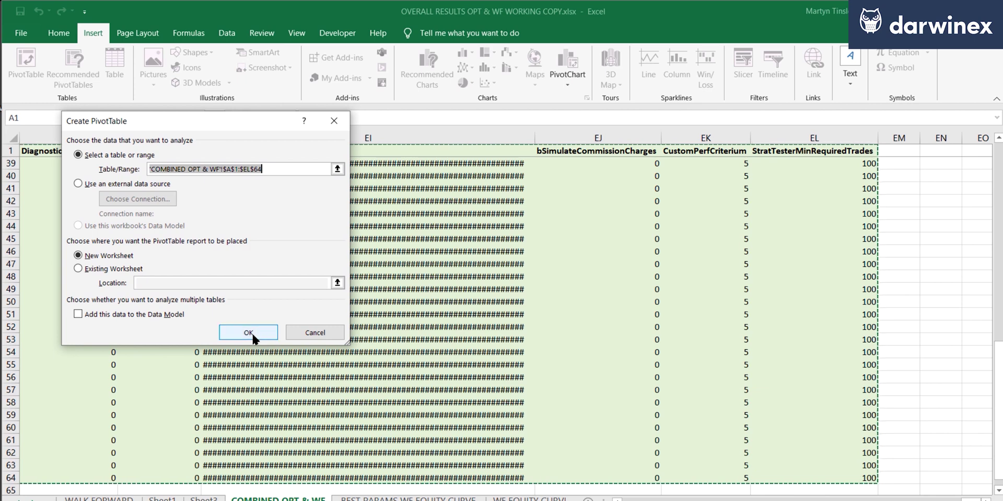
left_click(251, 332)
Add FWD_R as summed values and OPT_MAX_DD as the row labels
scroll(988, 279, "down", 3)
scroll(988, 280, "down", 6)
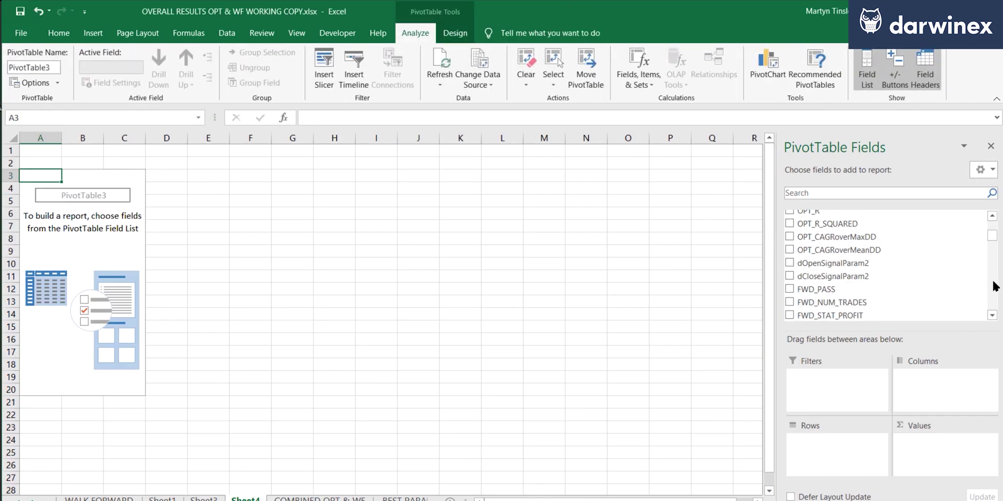
scroll(861, 261, "up", 3)
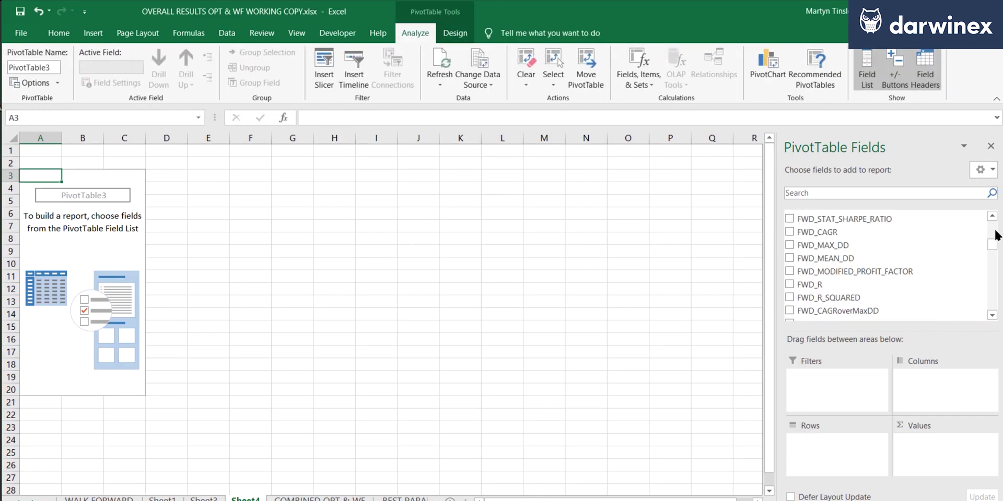
left_click_drag(809, 285, 944, 441)
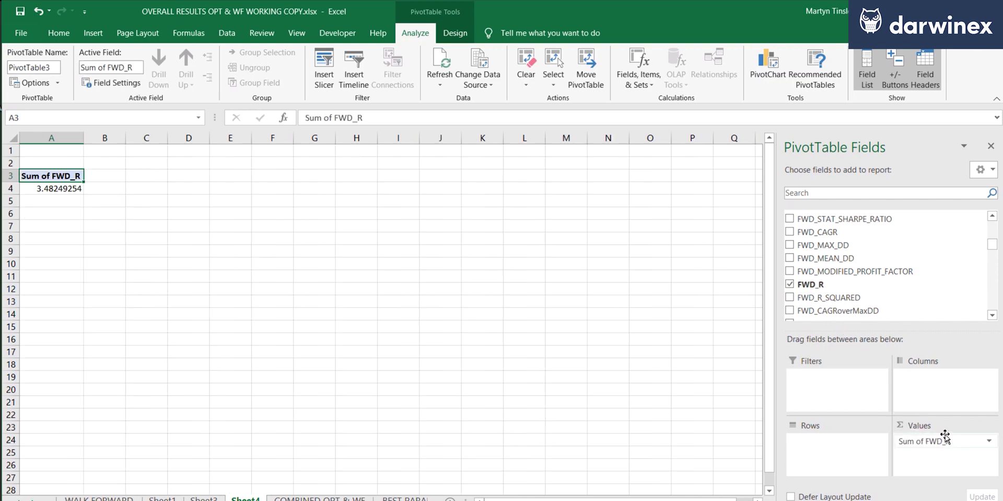
scroll(940, 254, "up", 6)
scroll(940, 254, "up", 2)
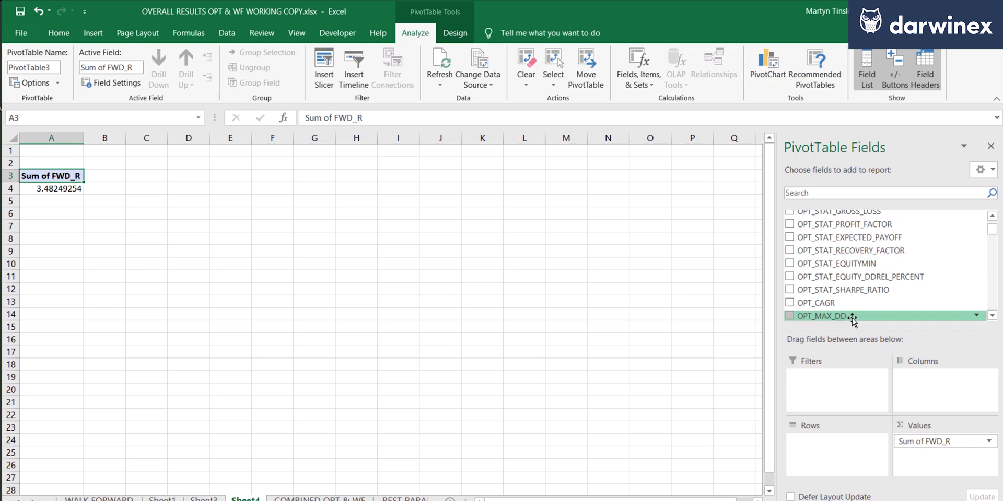
left_click_drag(849, 317, 830, 447)
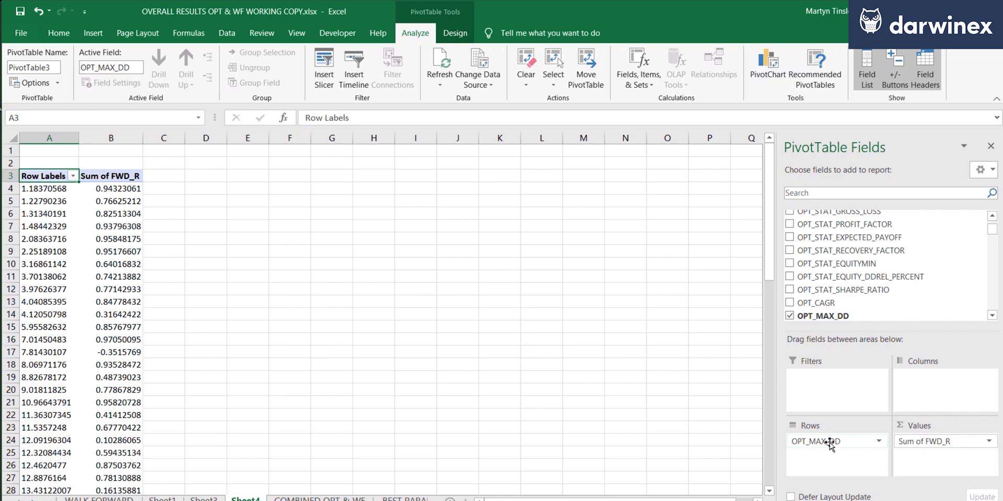
Show Sum of FWD_R values as Rank Smallest to Largest
left_click(988, 441)
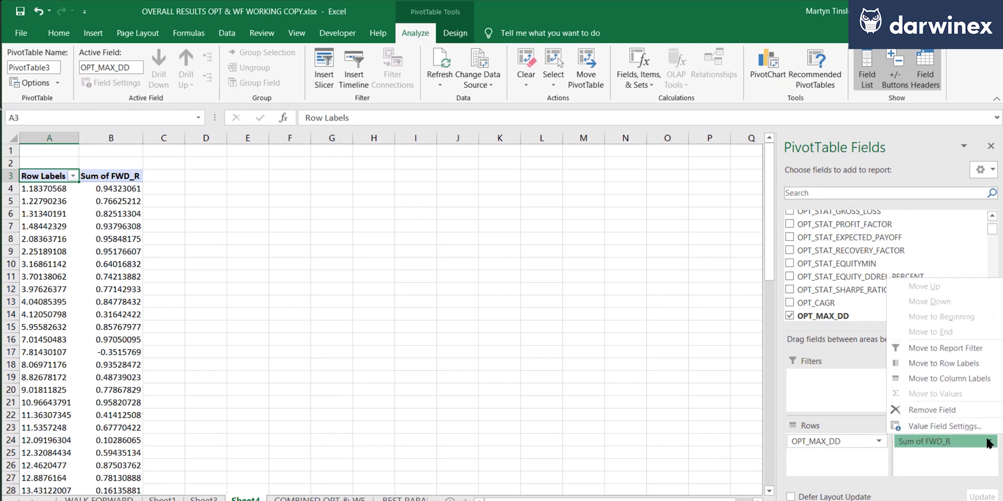
left_click(958, 424)
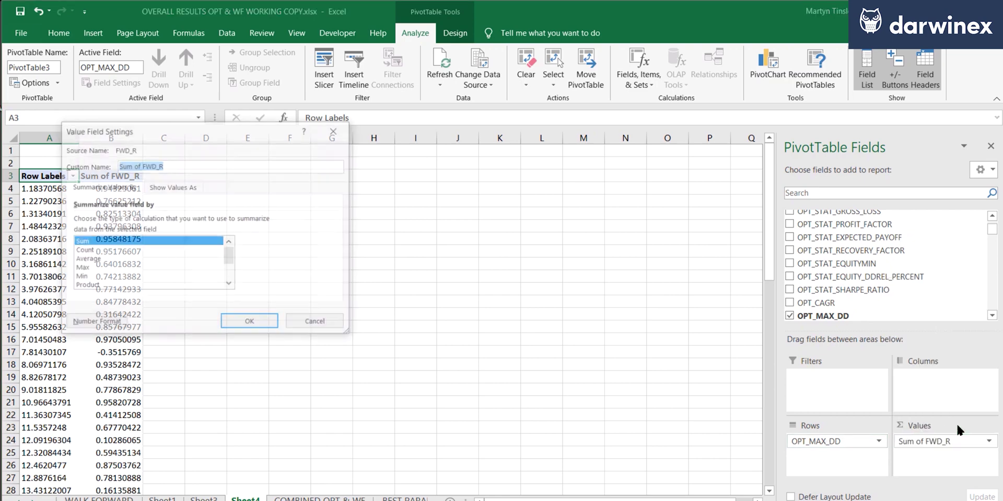
left_click(174, 186)
left_click(162, 218)
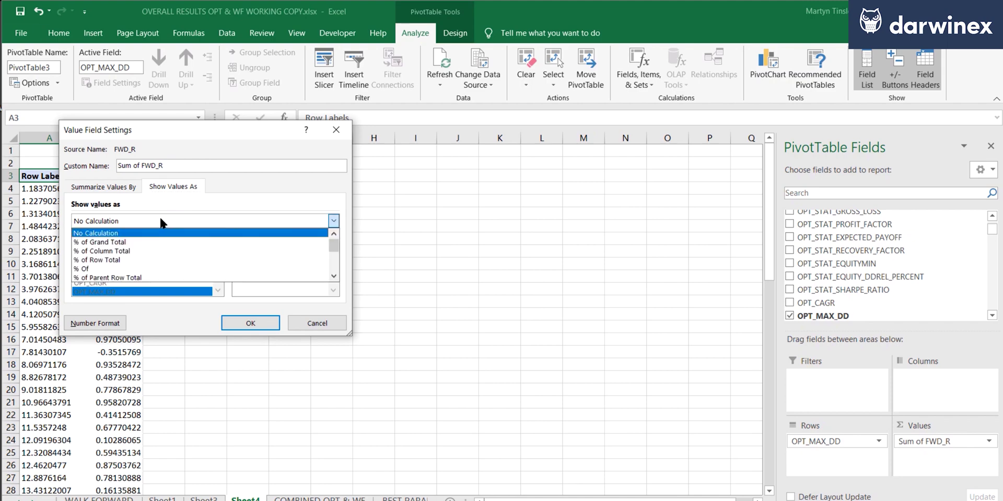
scroll(155, 252, "down", 3)
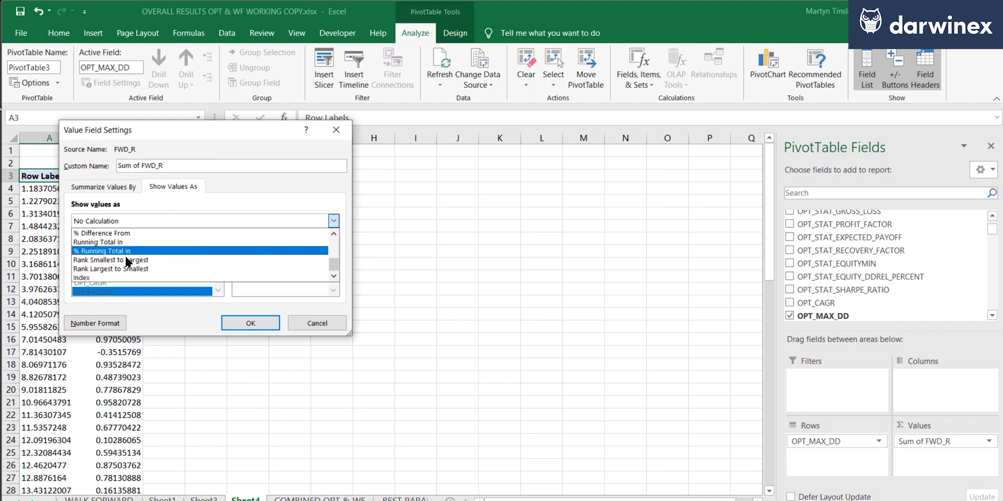
left_click(128, 260)
left_click(249, 324)
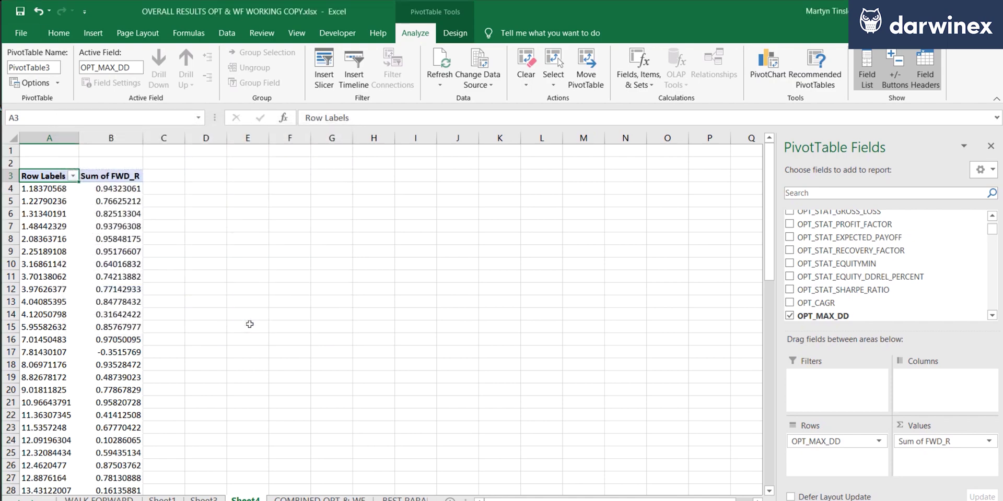
left_click(104, 286)
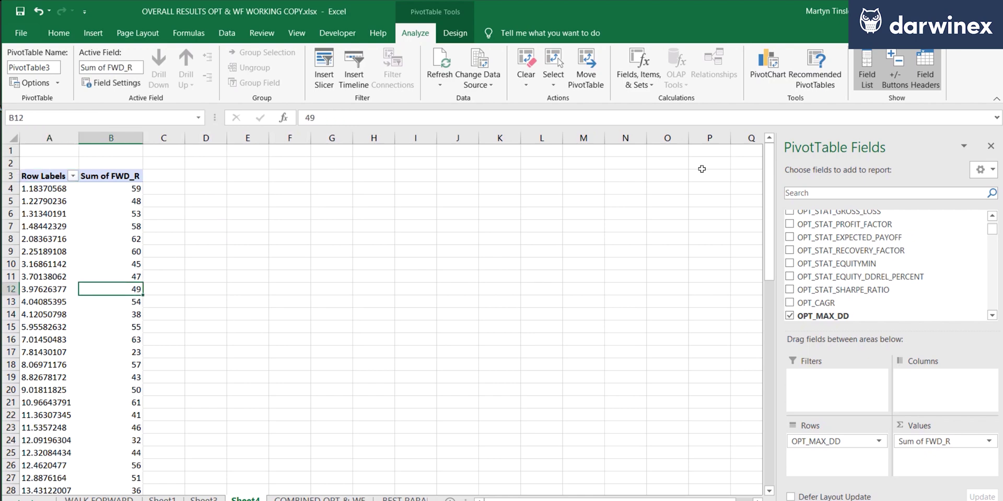
Insert an Area PivotChart of the OPT_MAX_DD ranks and stretch it across the sheet
left_click(767, 70)
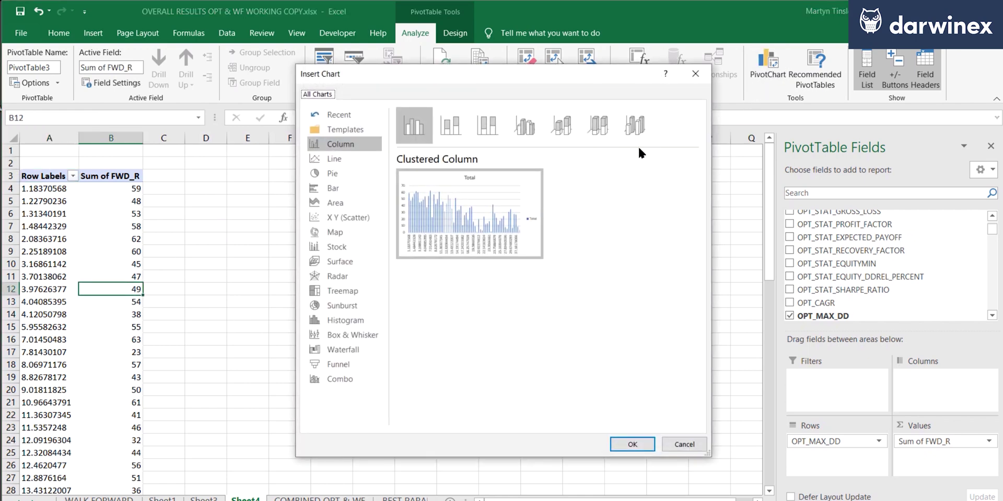
left_click(350, 202)
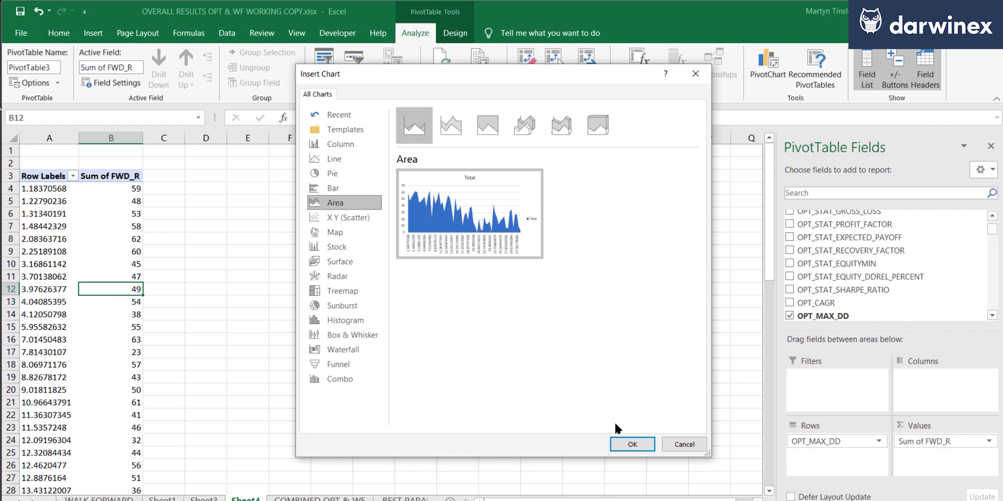
left_click(633, 445)
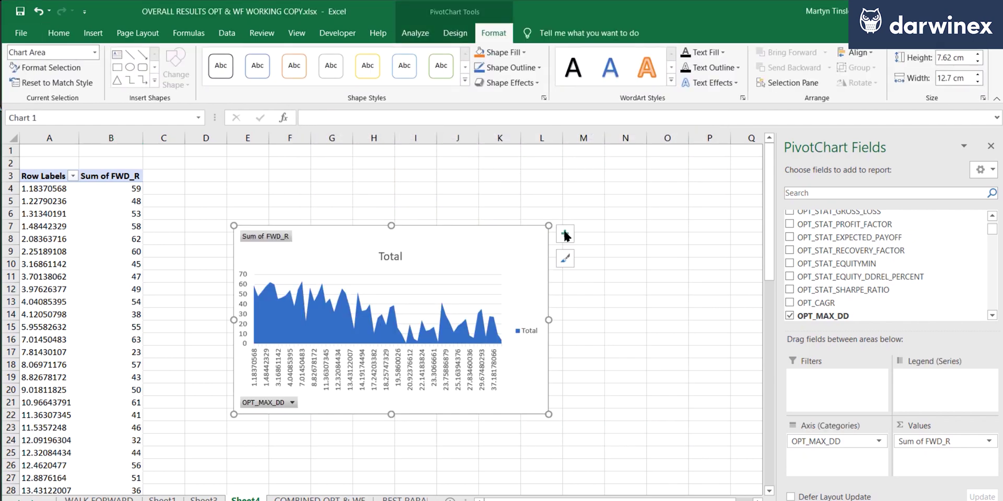
left_click_drag(549, 225, 747, 157)
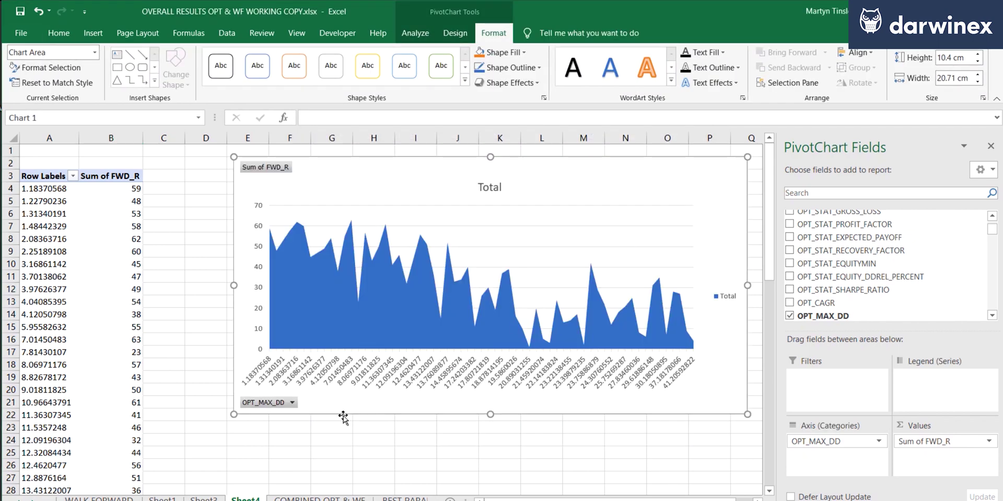
left_click_drag(234, 415, 159, 482)
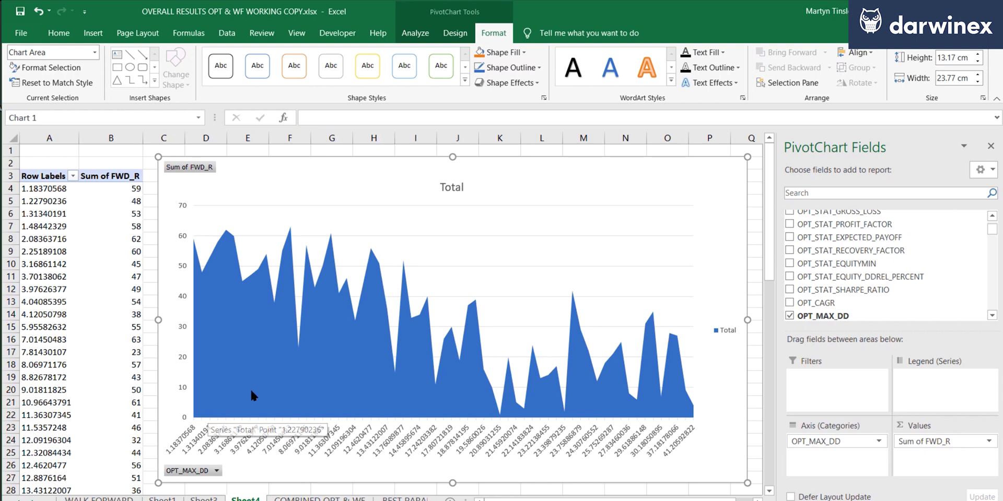
Add a trendline to the area series and display its R-squared value
left_click(383, 294)
right_click(383, 294)
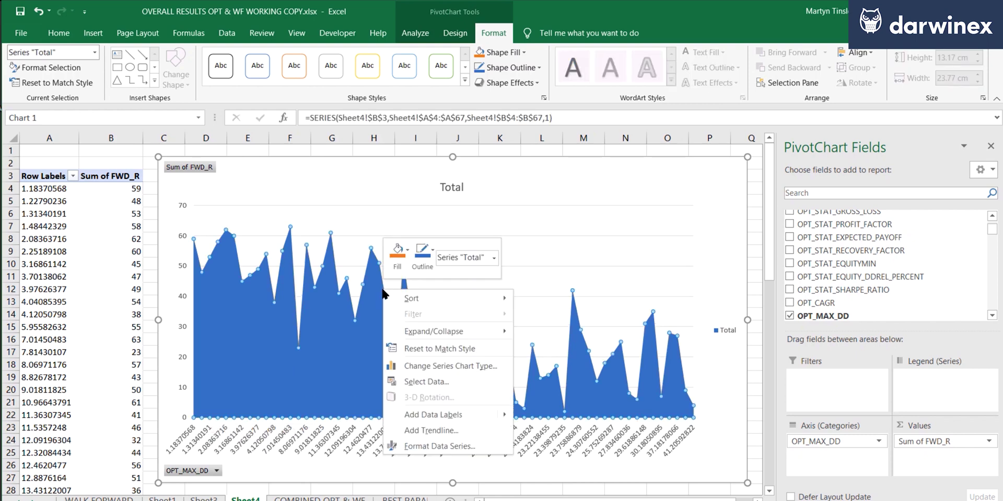
left_click(434, 424)
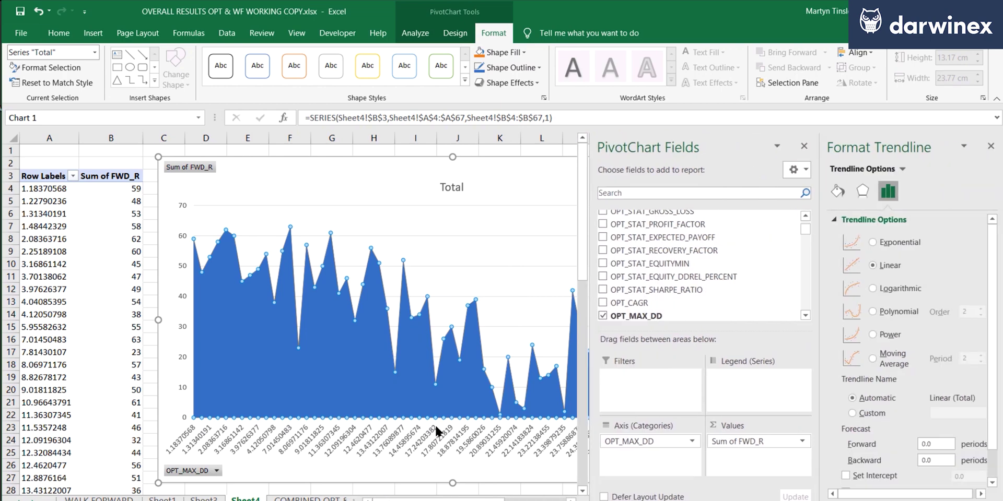
scroll(997, 461, "down", 1)
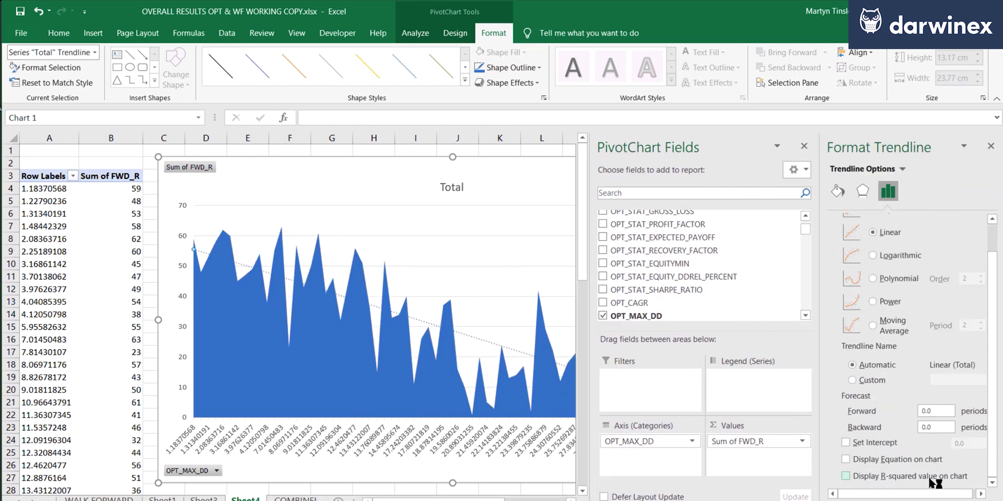
left_click(845, 476)
Colour the trendline red at 2.75 pt width, then close the side panes
left_click(837, 192)
left_click(980, 309)
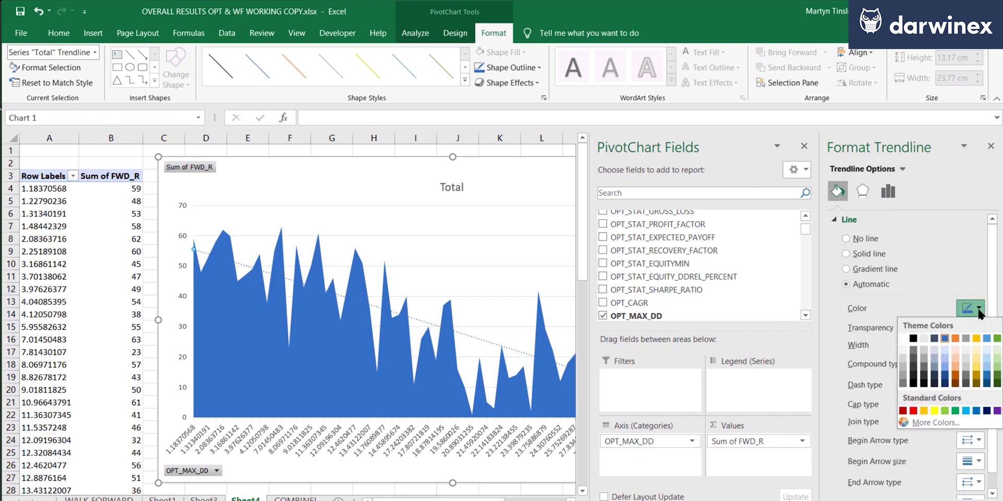
left_click(915, 410)
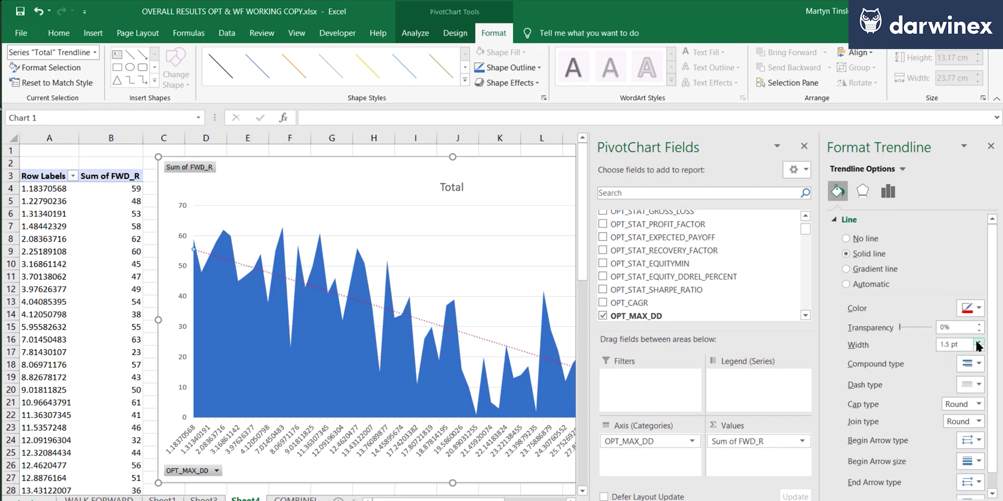
left_click(979, 342)
left_click(979, 342)
left_click(980, 342)
left_click(980, 342)
left_click(979, 342)
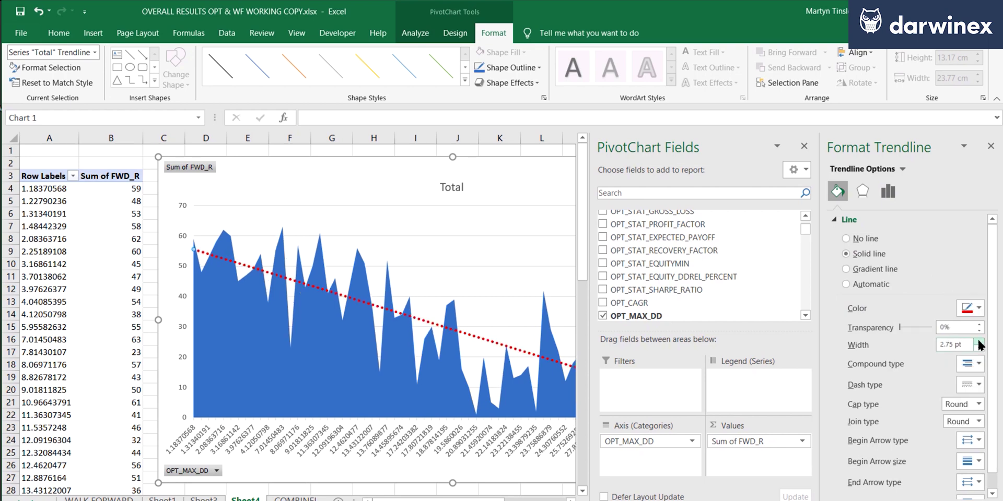
left_click(427, 222)
left_click_drag(811, 154, 938, 157)
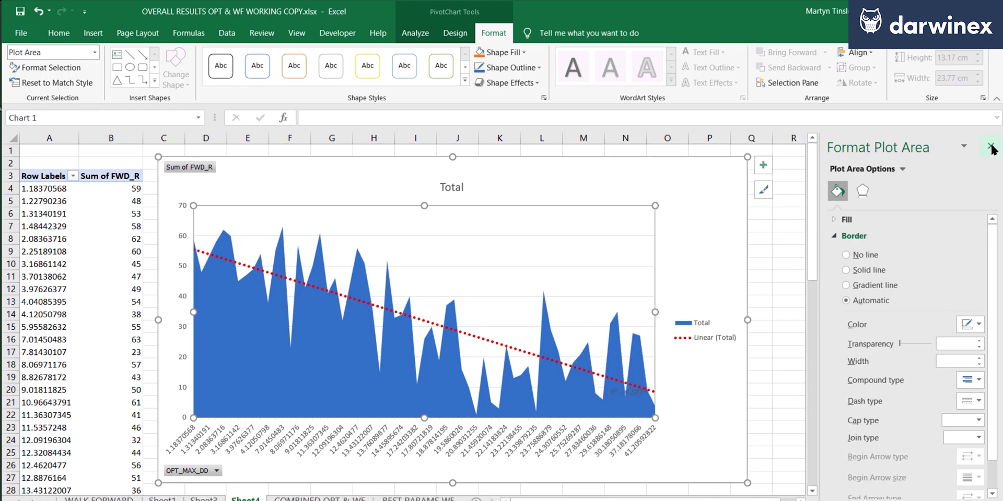
left_click(991, 145)
Increase the R² = 0.5773 label's font size to 20 pt
left_click(59, 35)
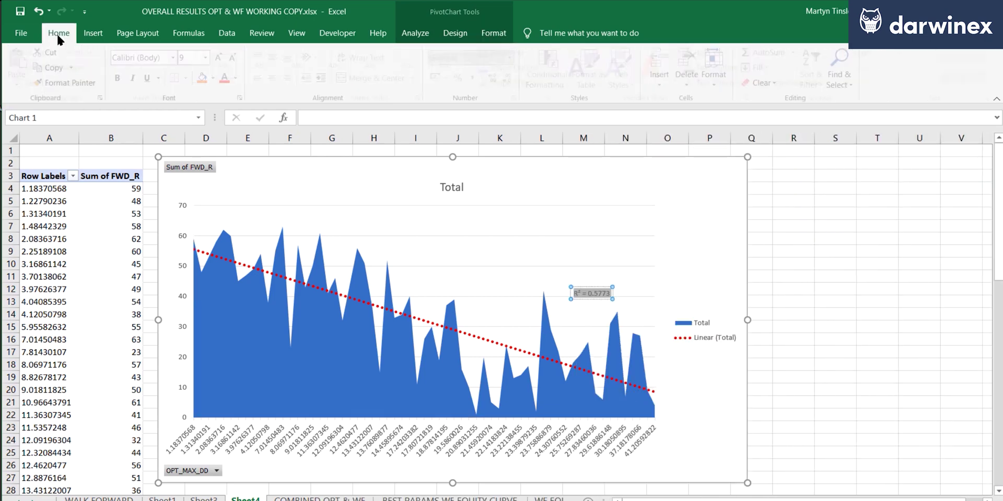
left_click(223, 58)
left_click(223, 58)
left_click(223, 59)
left_click(223, 58)
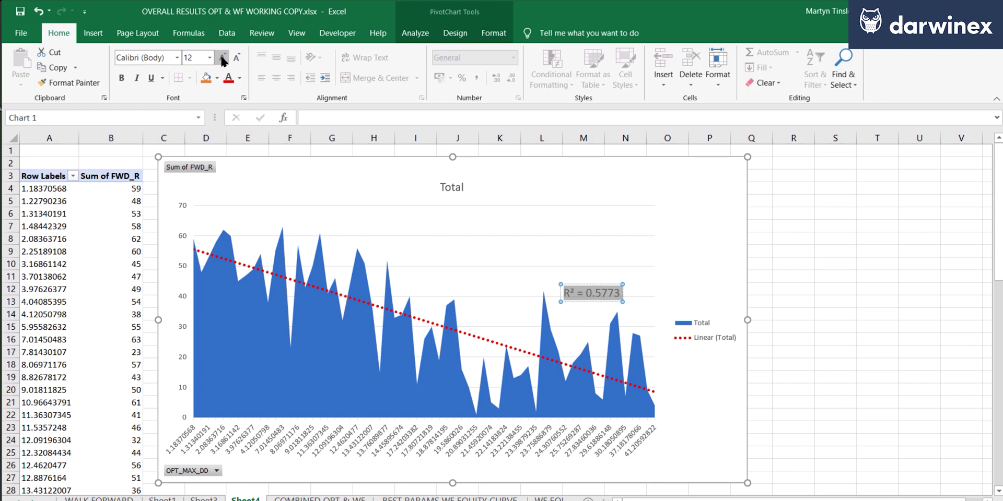
left_click(223, 59)
left_click(223, 59)
left_click(223, 59)
left_click(223, 58)
left_click(879, 246)
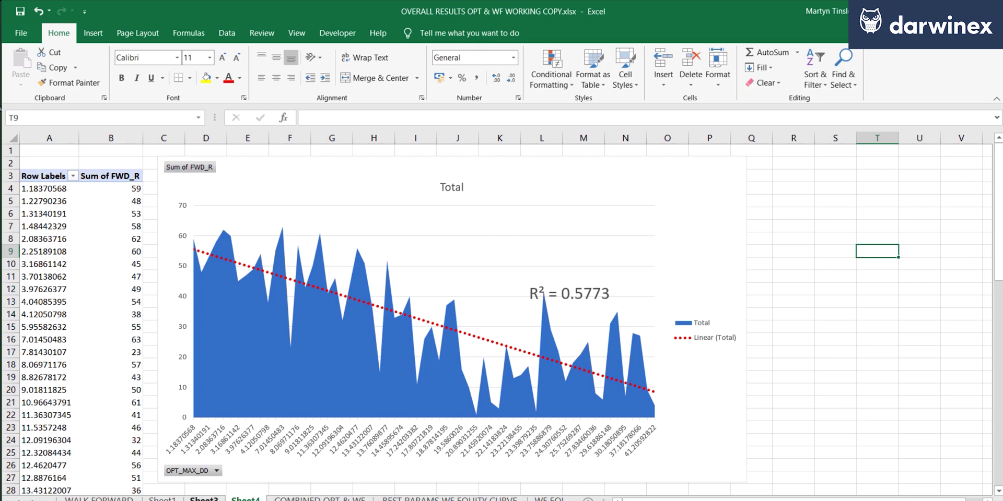
left_click(203, 499)
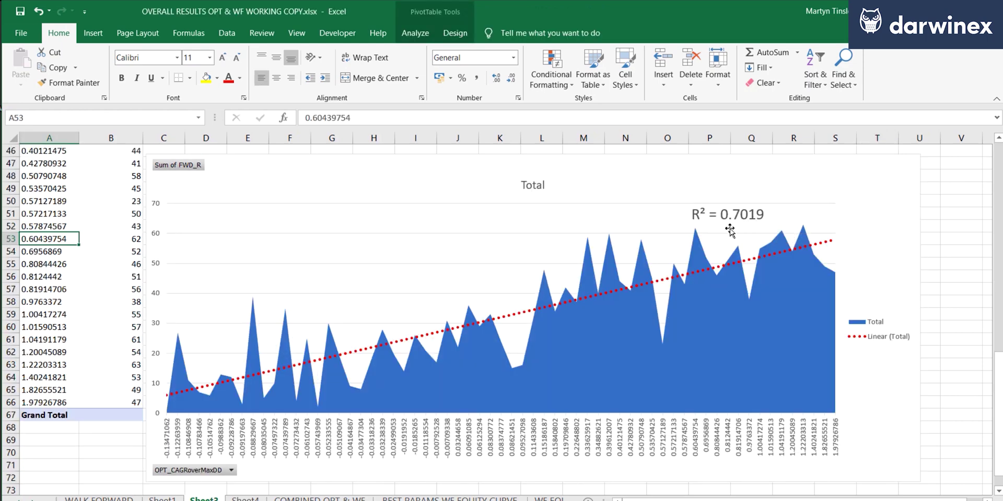
left_click(244, 498)
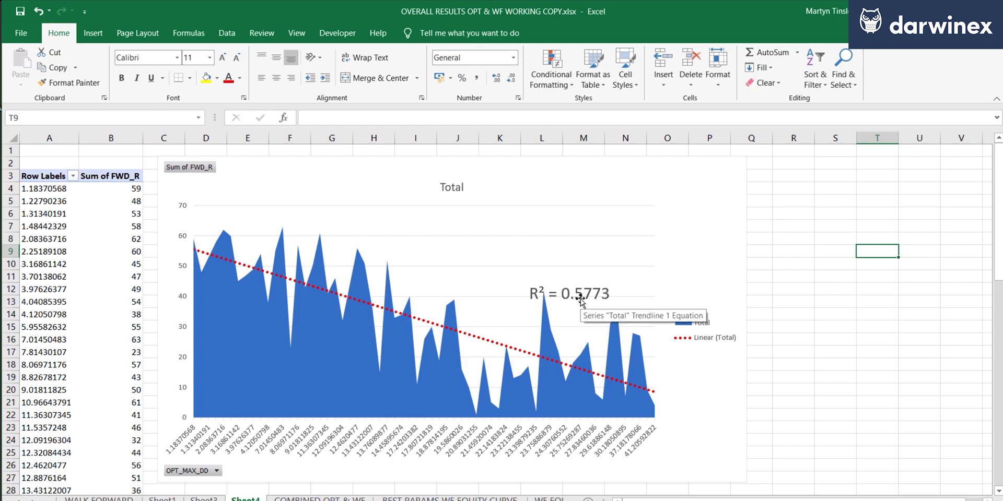